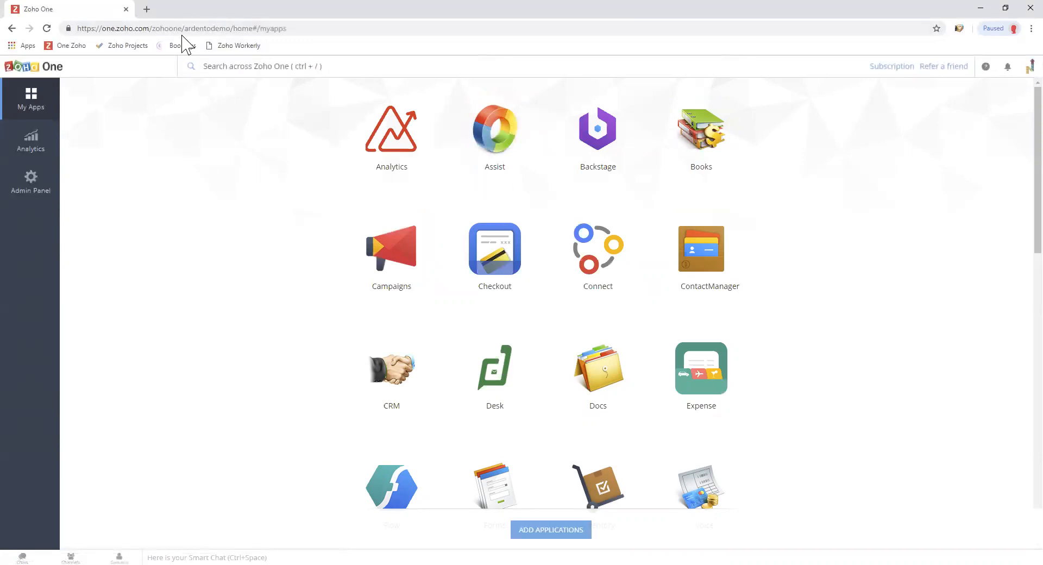
{"action": "left_click", "coordinate": [152, 29]}
{"action": "left_click_drag", "start_coordinate": [151, 28], "coordinate": [343, 25]}
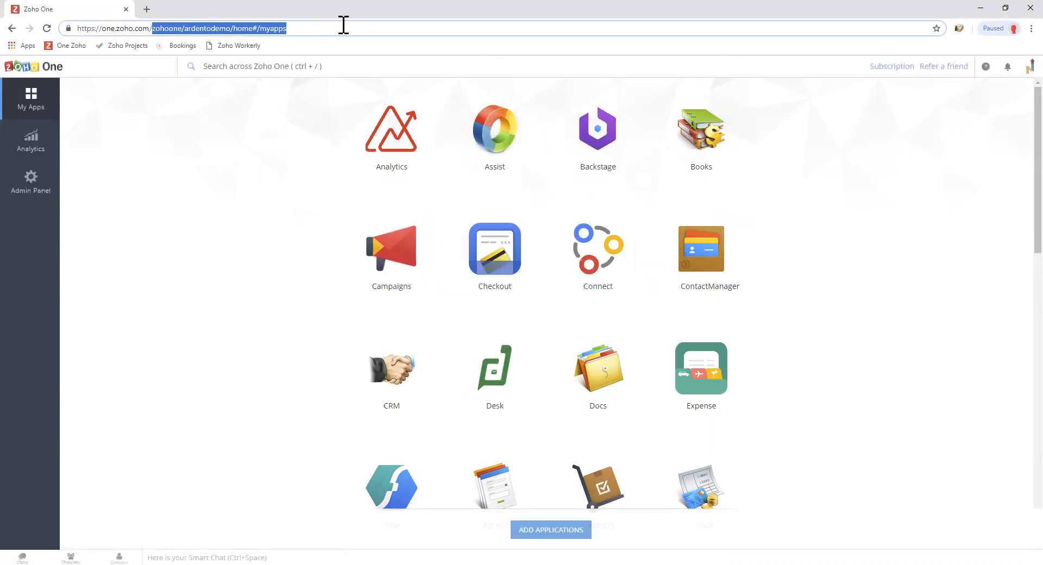
{"action": "key", "text": "BackSpace"}
{"action": "left_click_drag", "start_coordinate": [158, 28], "coordinate": [107, 29]}
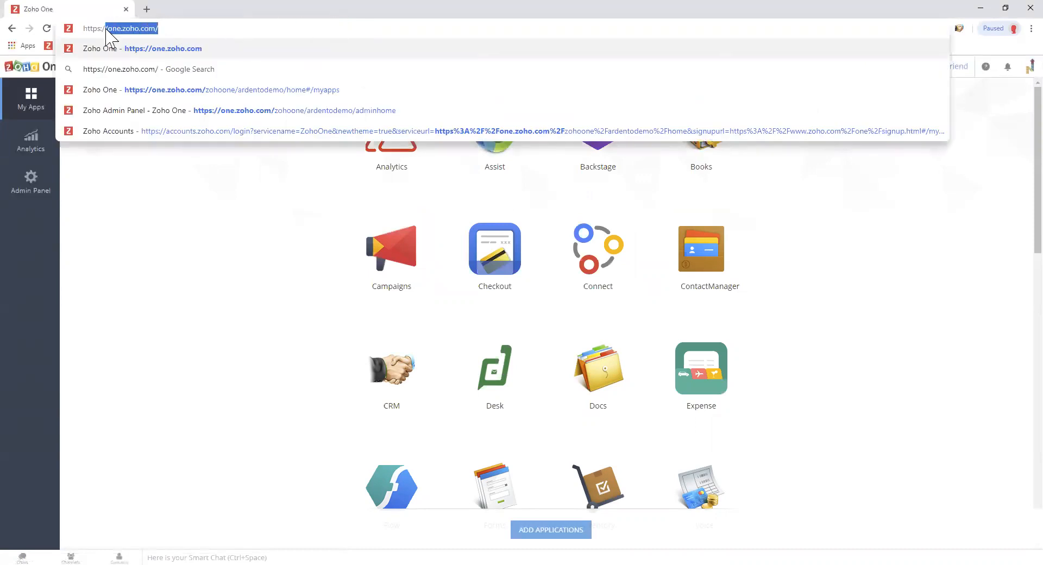
{"action": "left_click", "coordinate": [201, 203]}
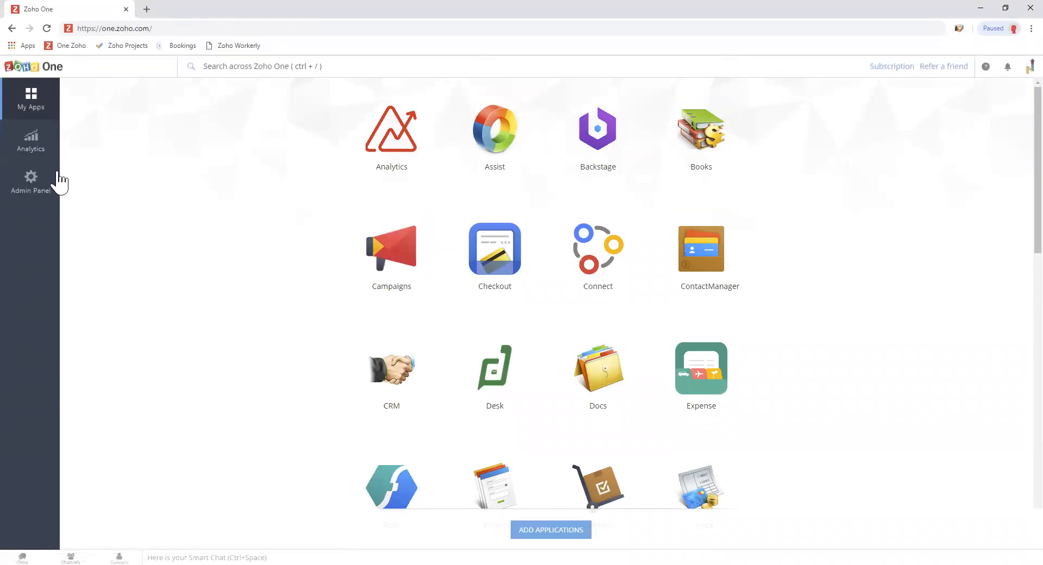
Go to the Admin Panel and open its Users section.
{"action": "left_click", "coordinate": [31, 181]}
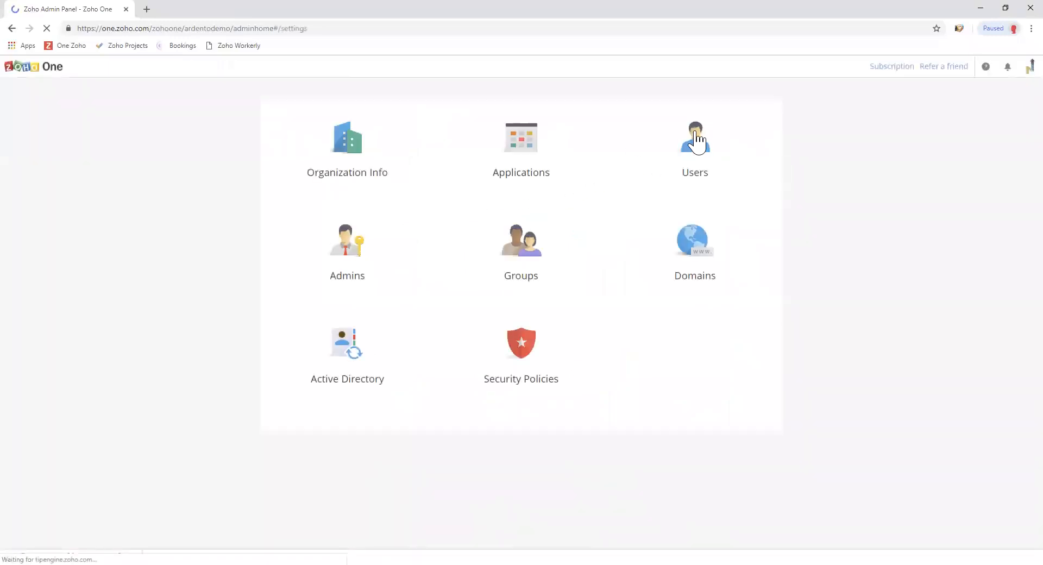
{"action": "left_click", "coordinate": [706, 148]}
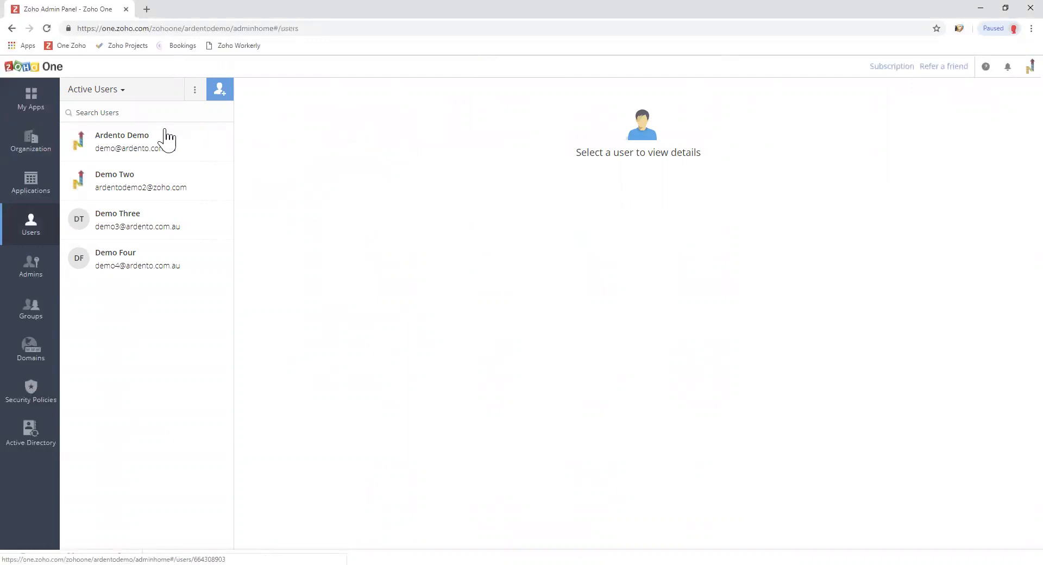
Add a user and fill in the new person's first name, last name and e-mail address.
{"action": "left_click", "coordinate": [221, 97]}
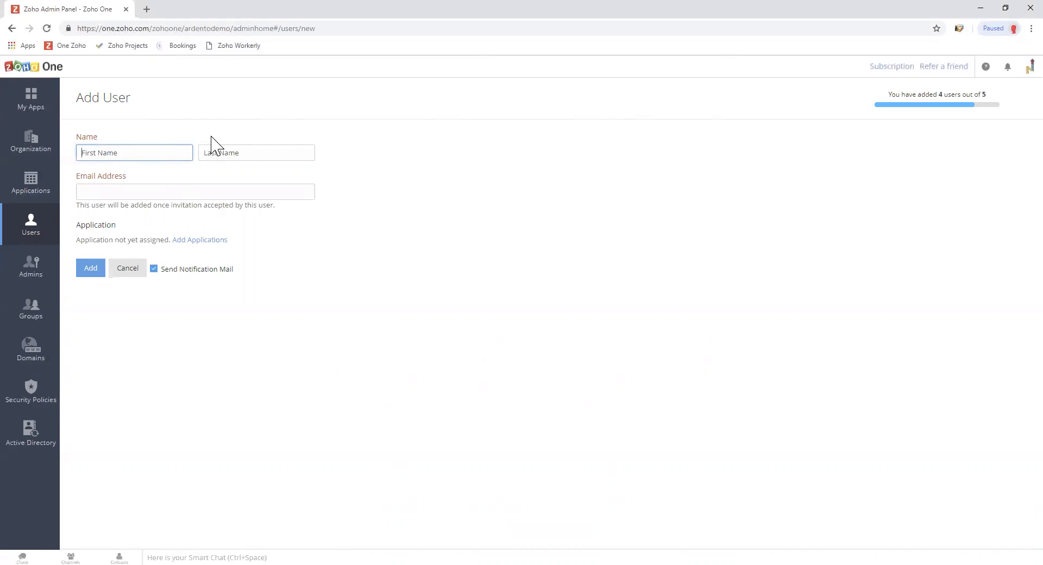
{"action": "key", "text": "Tab"}
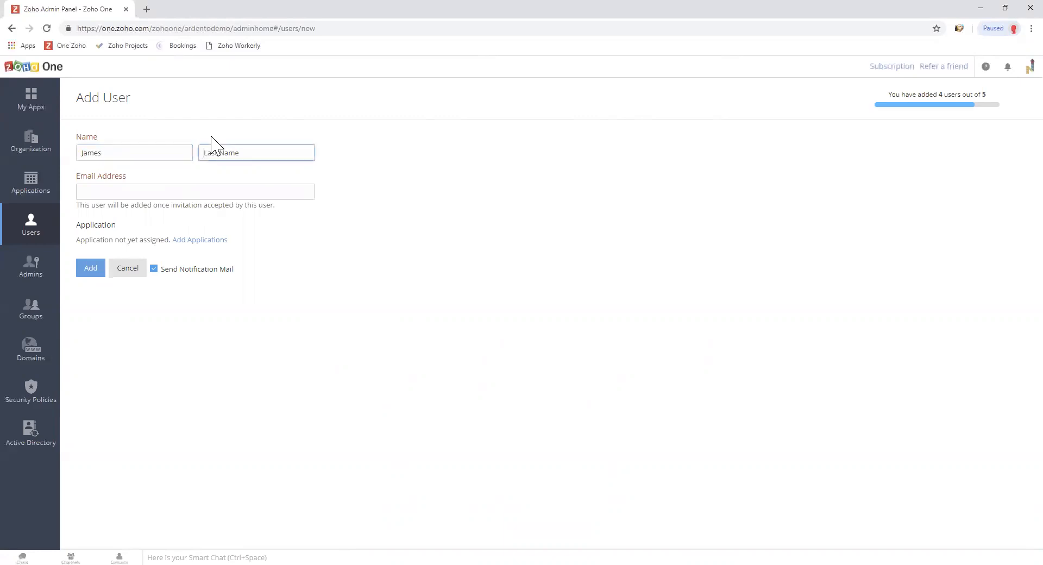
{"action": "left_click", "coordinate": [169, 193]}
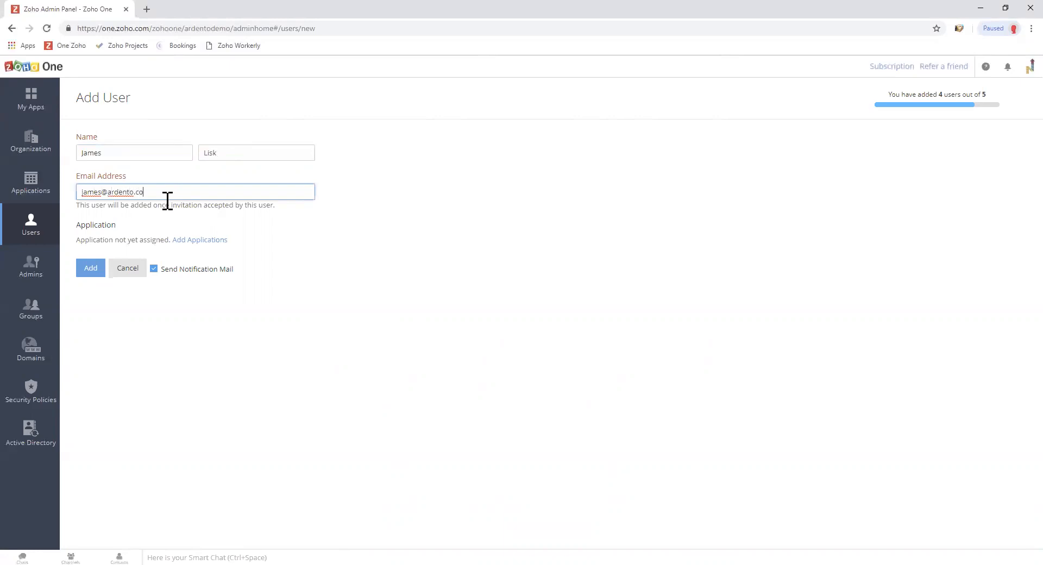
Tick Analytics, Campaigns and CRM in the application list and view the Analytics role settings.
{"action": "left_click", "coordinate": [186, 241]}
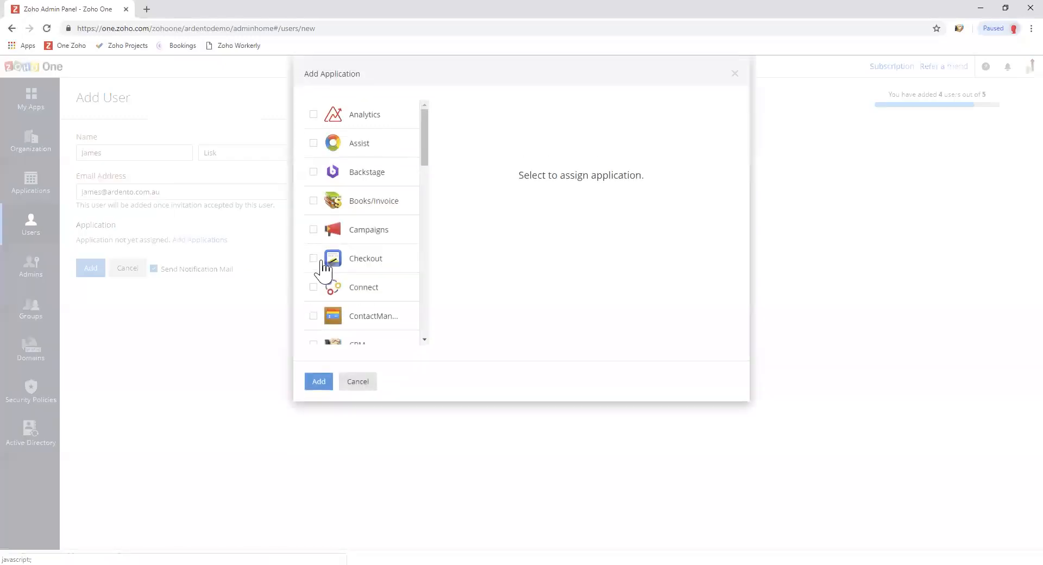
{"action": "left_click", "coordinate": [314, 115]}
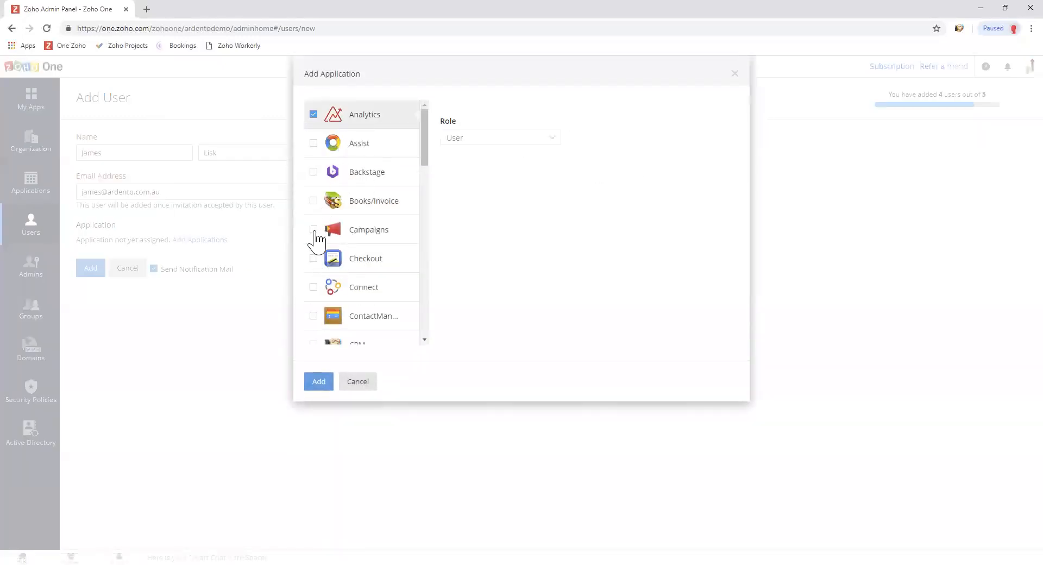
{"action": "left_click", "coordinate": [314, 231]}
{"action": "scroll", "coordinate": [364, 283], "scroll_direction": "down", "scroll_amount": 1}
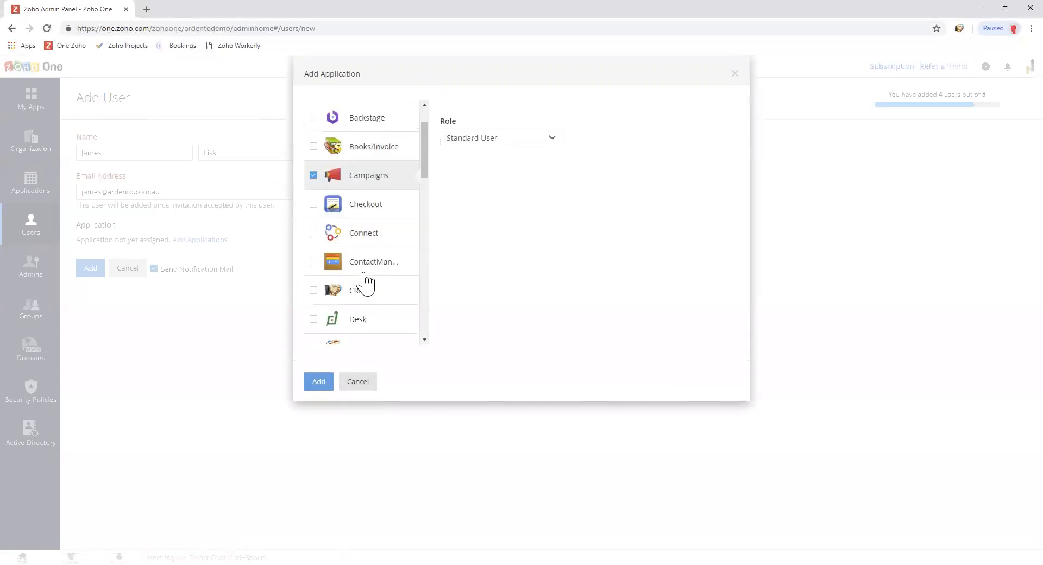
{"action": "scroll", "coordinate": [365, 280], "scroll_direction": "down", "scroll_amount": 1}
{"action": "left_click", "coordinate": [314, 236]}
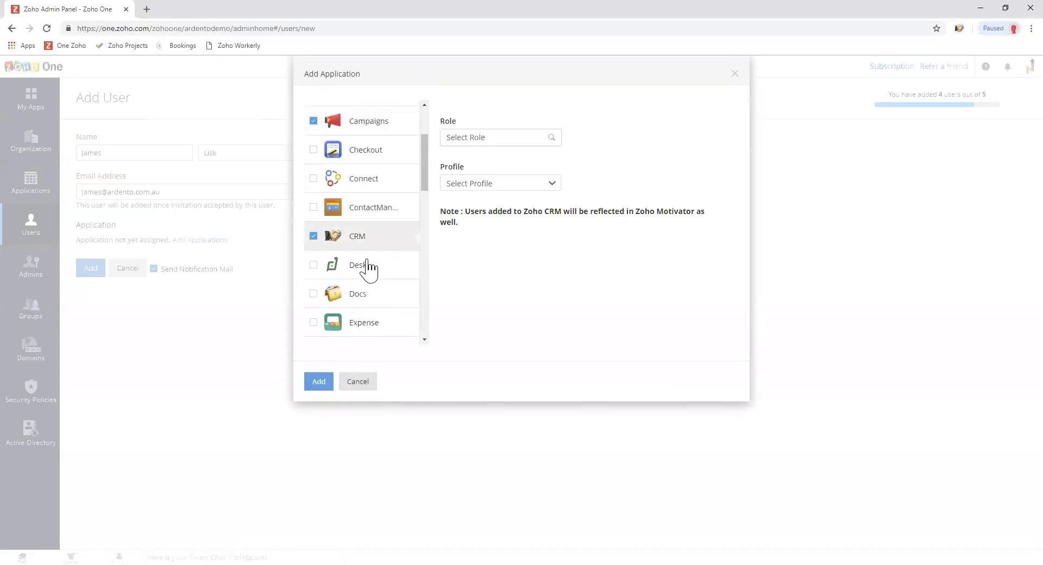
{"action": "scroll", "coordinate": [389, 245], "scroll_direction": "up", "scroll_amount": 2}
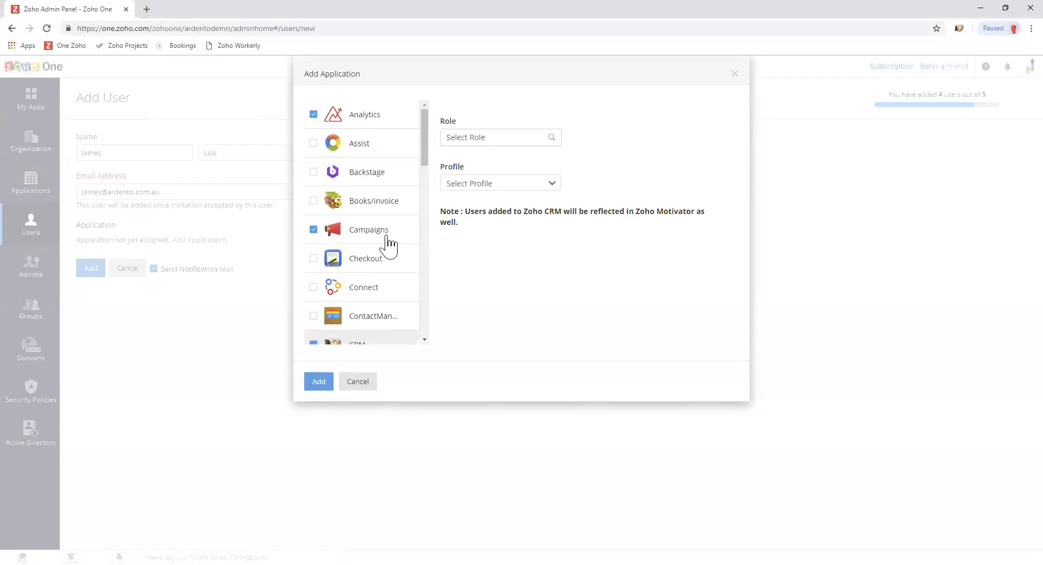
{"action": "left_click", "coordinate": [374, 124]}
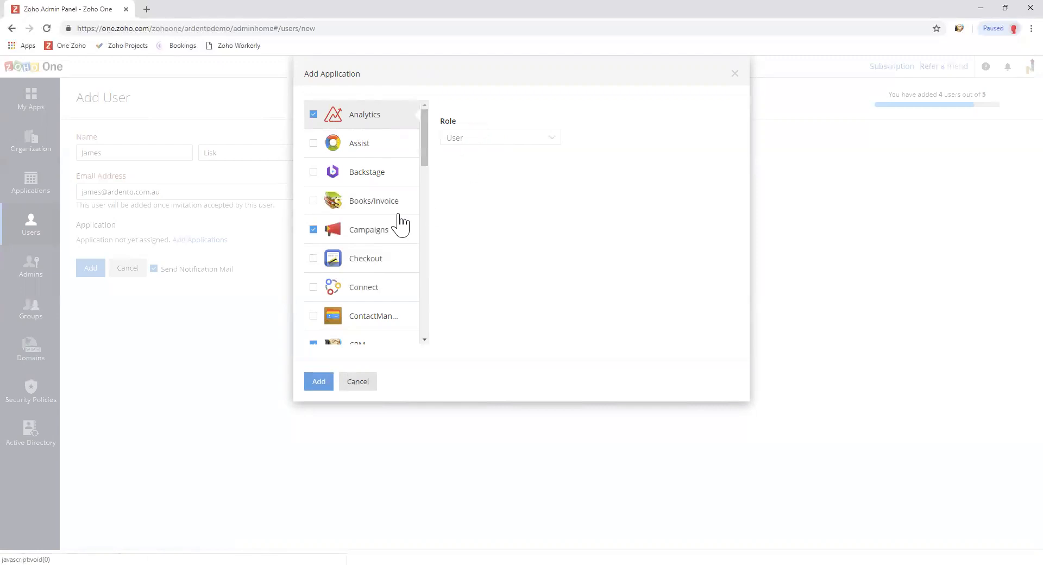
Choose Standard User as the role for Campaigns.
{"action": "left_click", "coordinate": [386, 231]}
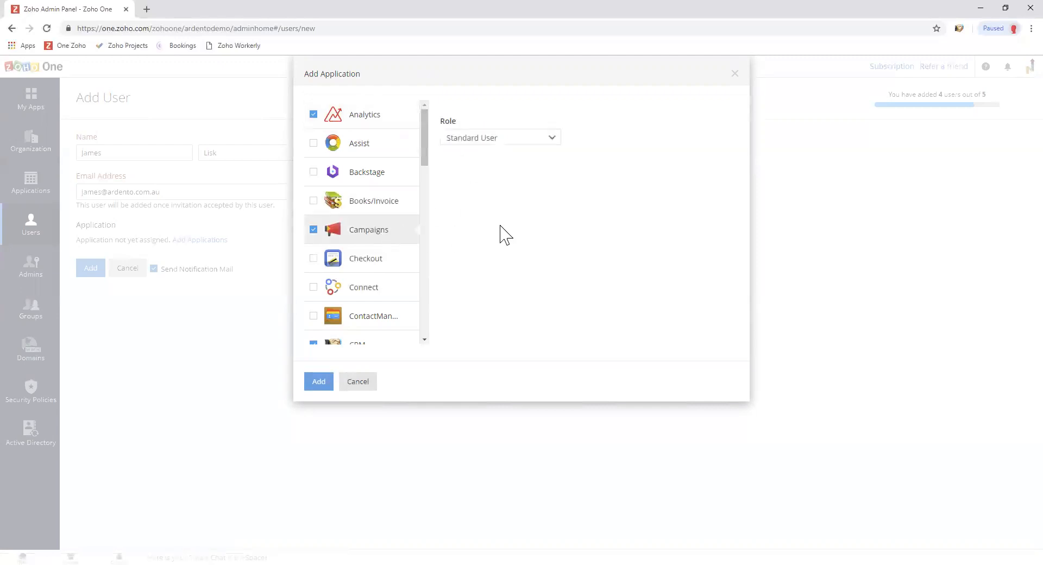
{"action": "left_click", "coordinate": [473, 139]}
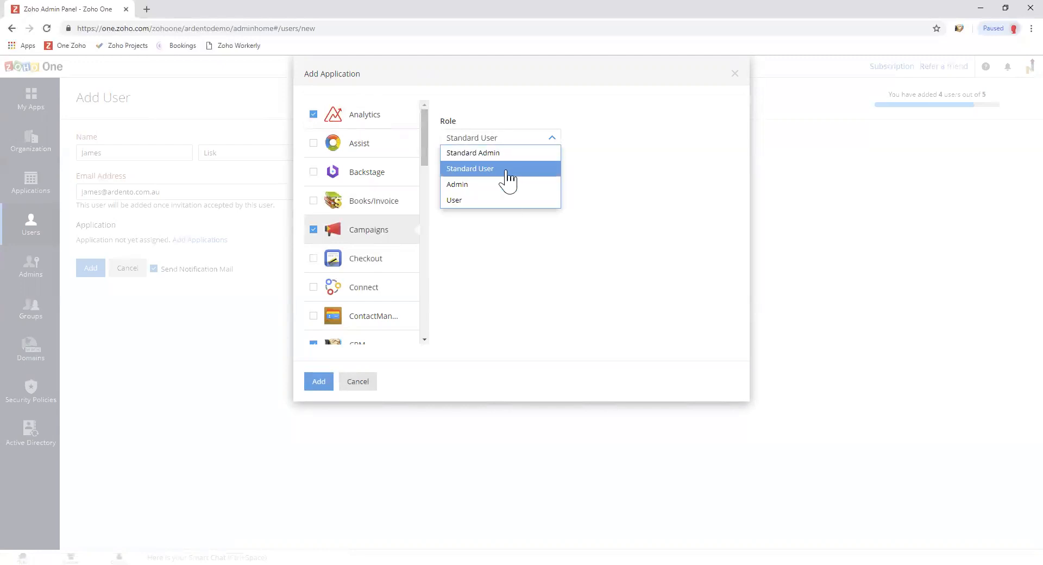
{"action": "left_click", "coordinate": [497, 172]}
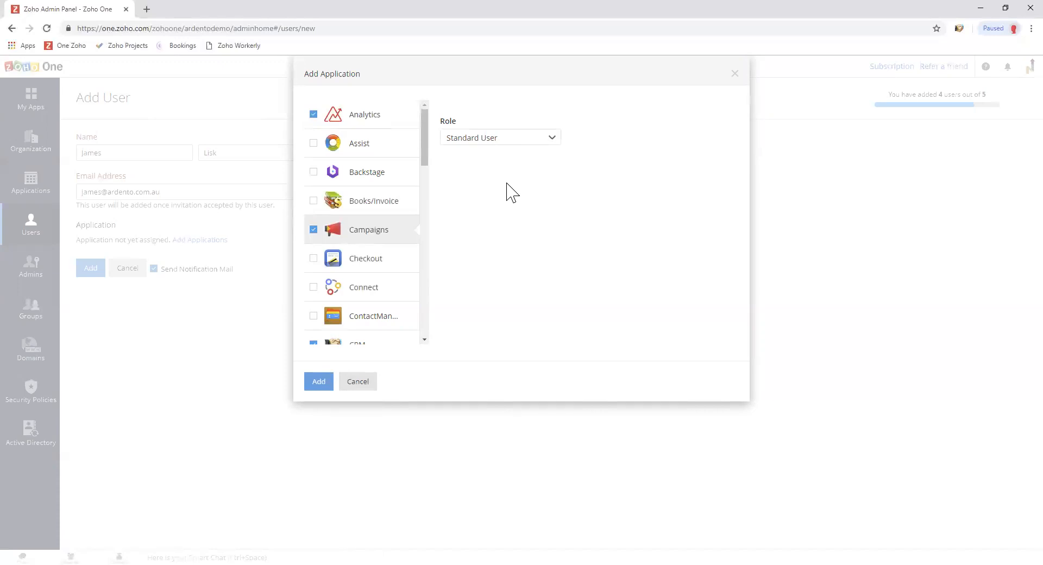
{"action": "left_click", "coordinate": [485, 141]}
{"action": "left_click", "coordinate": [480, 171]}
Pick Team Leader from the CRM Roles List.
{"action": "left_click", "coordinate": [365, 344]}
{"action": "scroll", "coordinate": [399, 264], "scroll_direction": "down", "scroll_amount": 1}
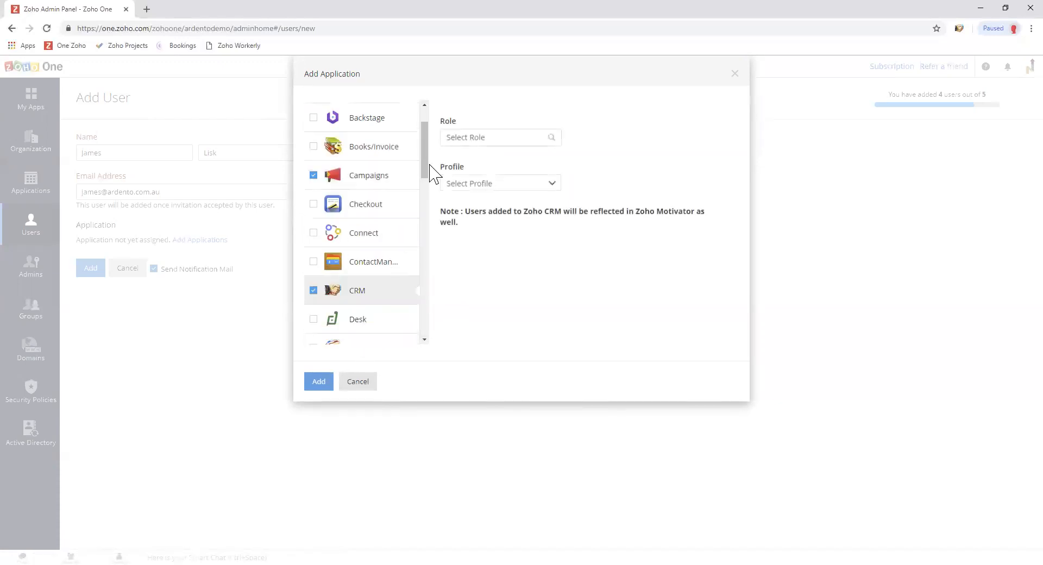
{"action": "left_click", "coordinate": [464, 140]}
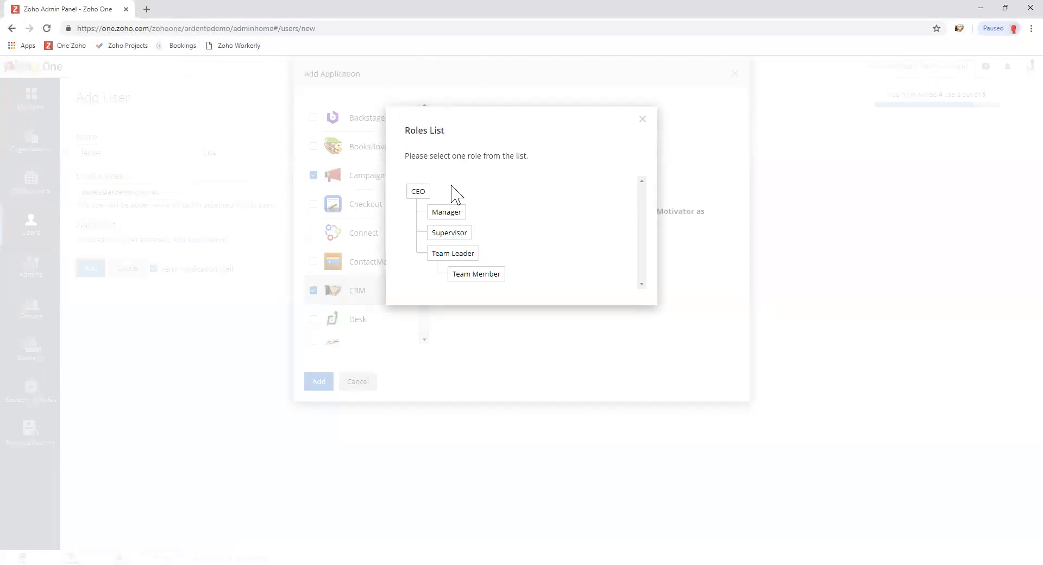
{"action": "left_click", "coordinate": [462, 254]}
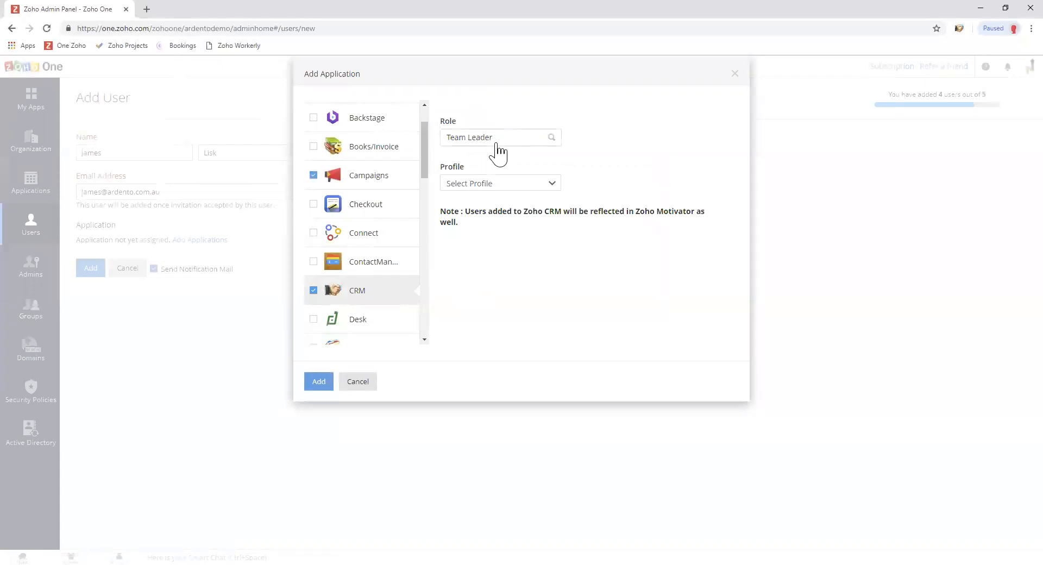
Set the CRM profile to Standard and add the three applications to the user.
{"action": "left_click", "coordinate": [486, 185]}
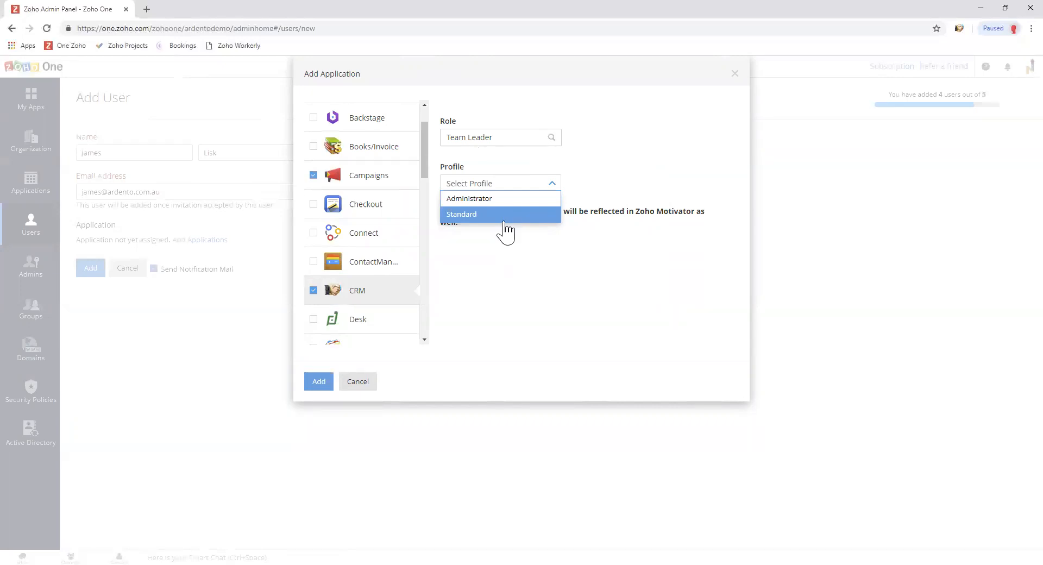
{"action": "left_click", "coordinate": [478, 217]}
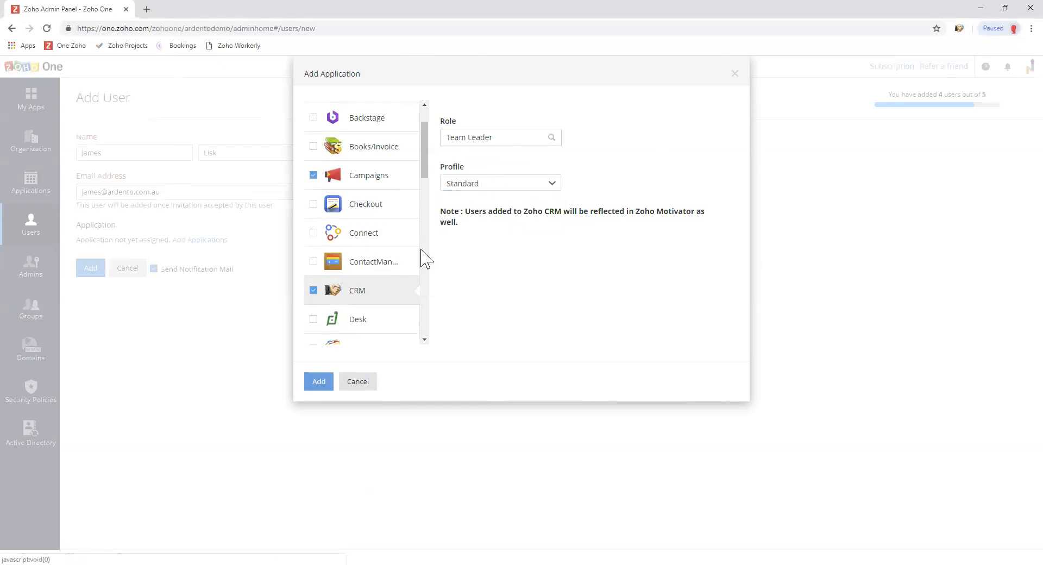
{"action": "left_click", "coordinate": [320, 383]}
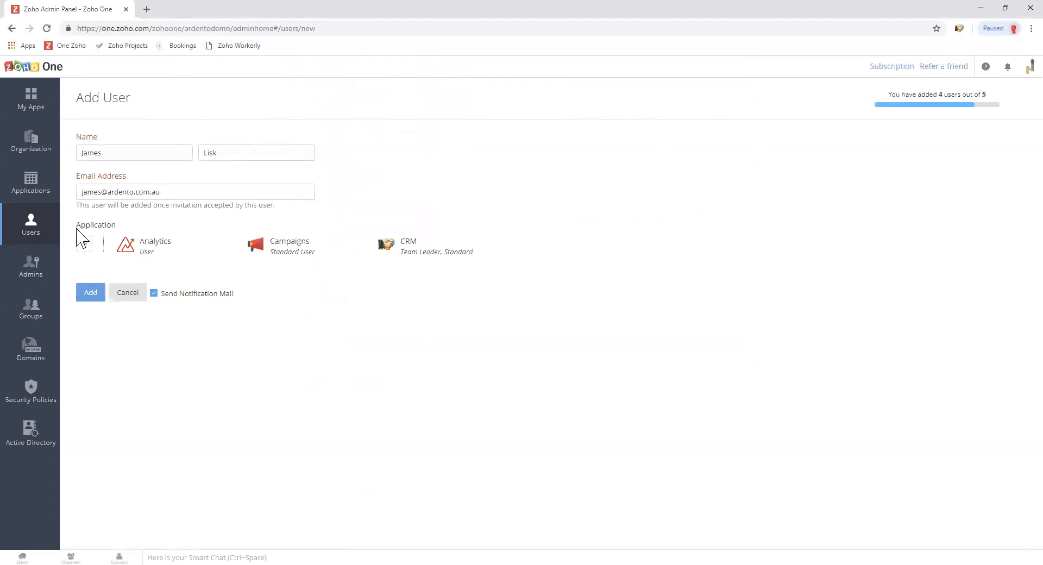
Check the user's name, e-mail and applications, then add the user to send the invitation.
{"action": "mouse_move", "coordinate": [155, 241]}
{"action": "mouse_move", "coordinate": [414, 242]}
{"action": "left_click_drag", "start_coordinate": [167, 192], "coordinate": [79, 192]}
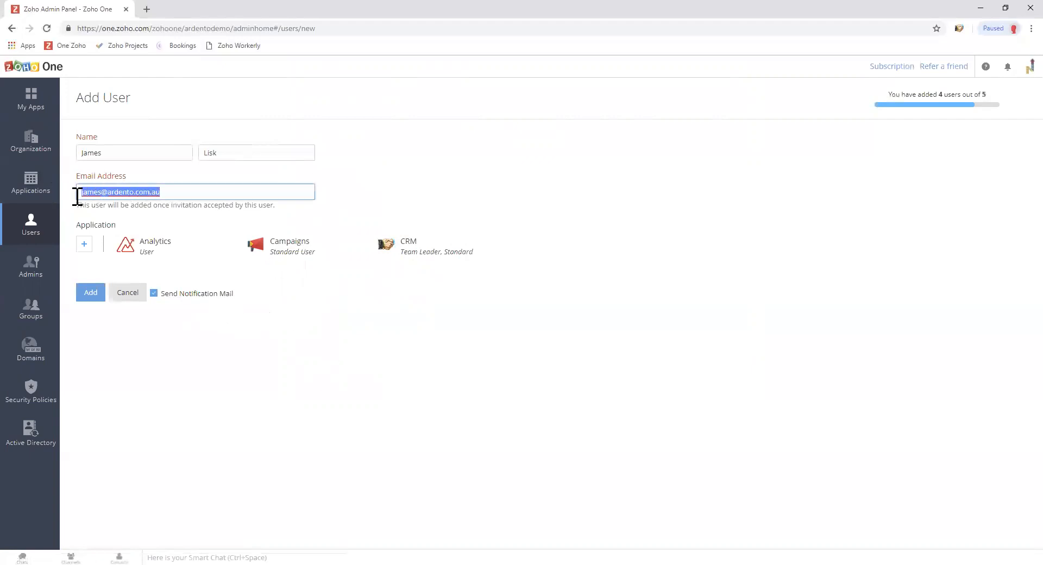
{"action": "left_click", "coordinate": [165, 192]}
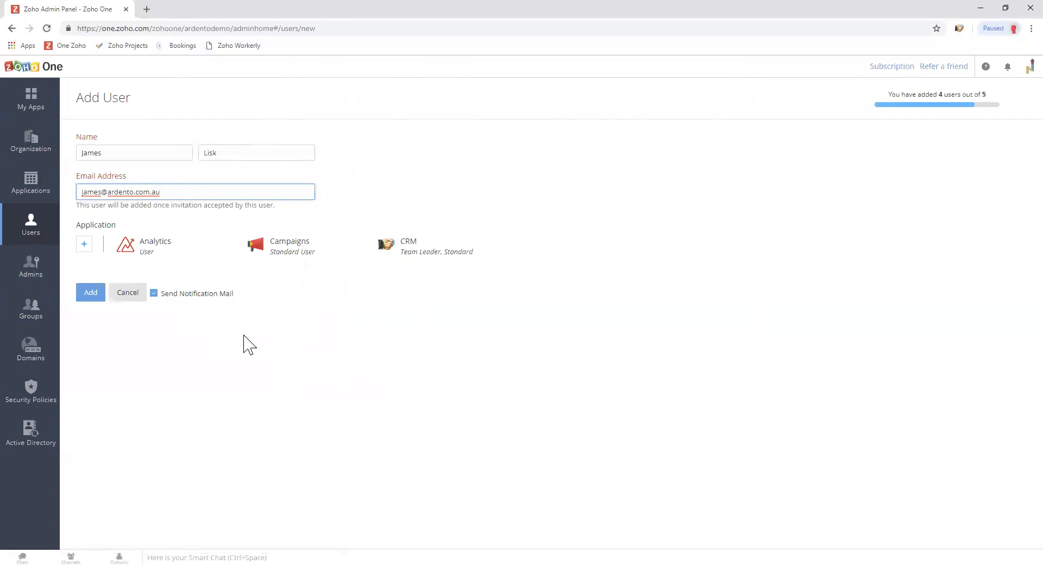
{"action": "left_click", "coordinate": [87, 293]}
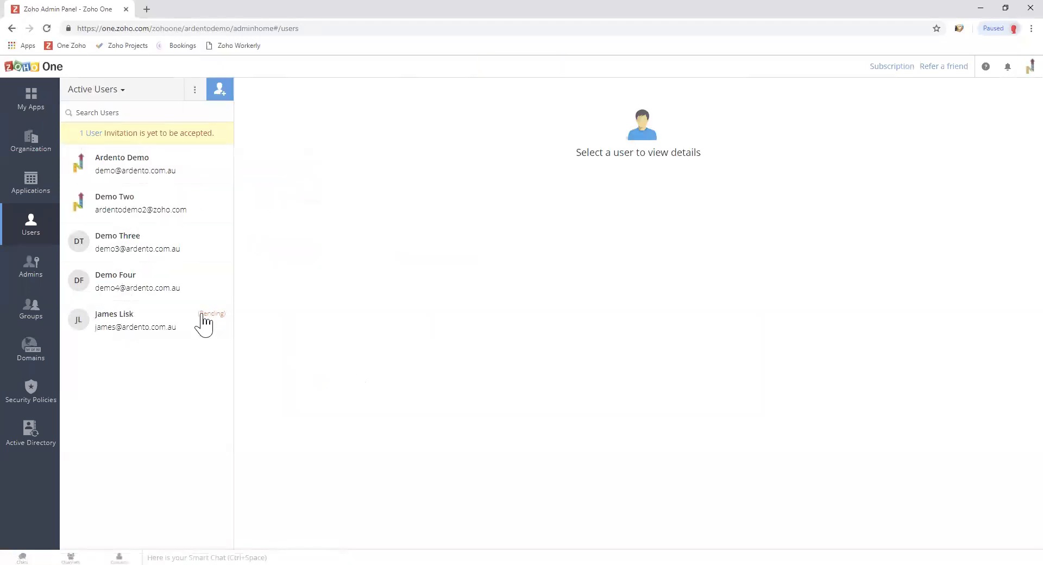
Open the pending user's profile and view the Active status options without deactivating.
{"action": "left_click", "coordinate": [171, 338]}
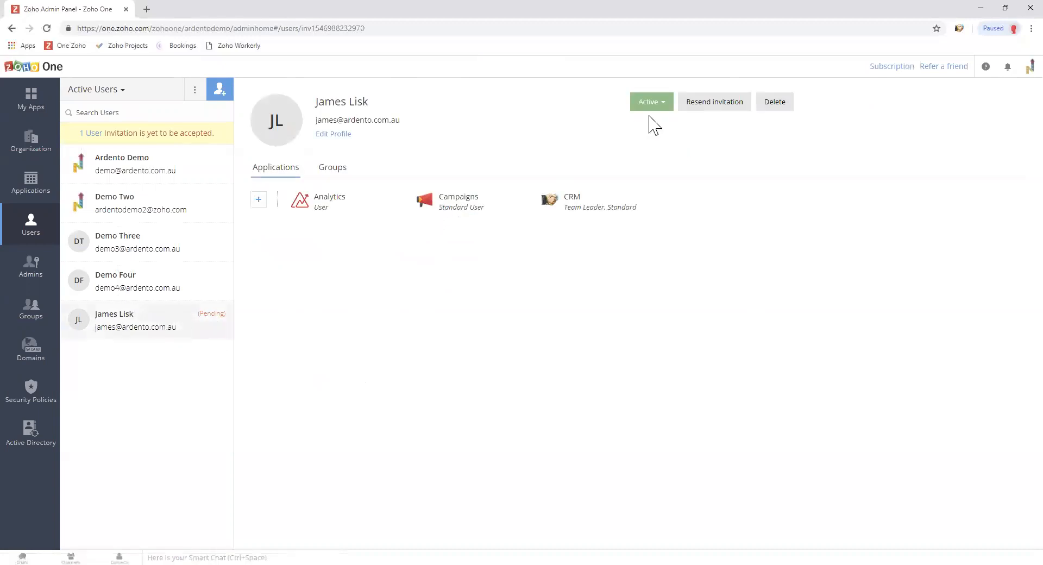
{"action": "left_click", "coordinate": [665, 103]}
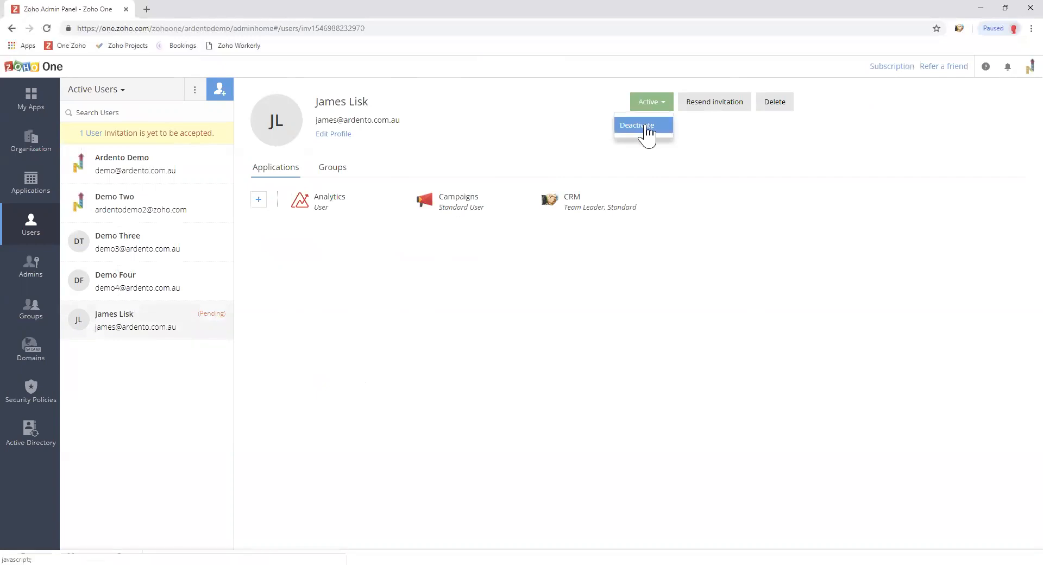
{"action": "left_click", "coordinate": [503, 141]}
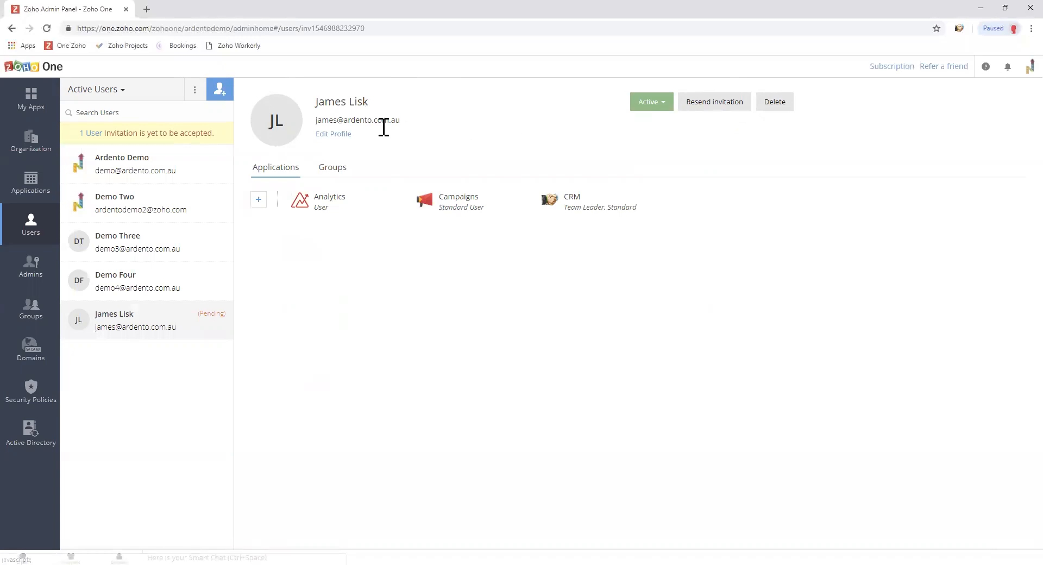
{"action": "left_click", "coordinate": [334, 134]}
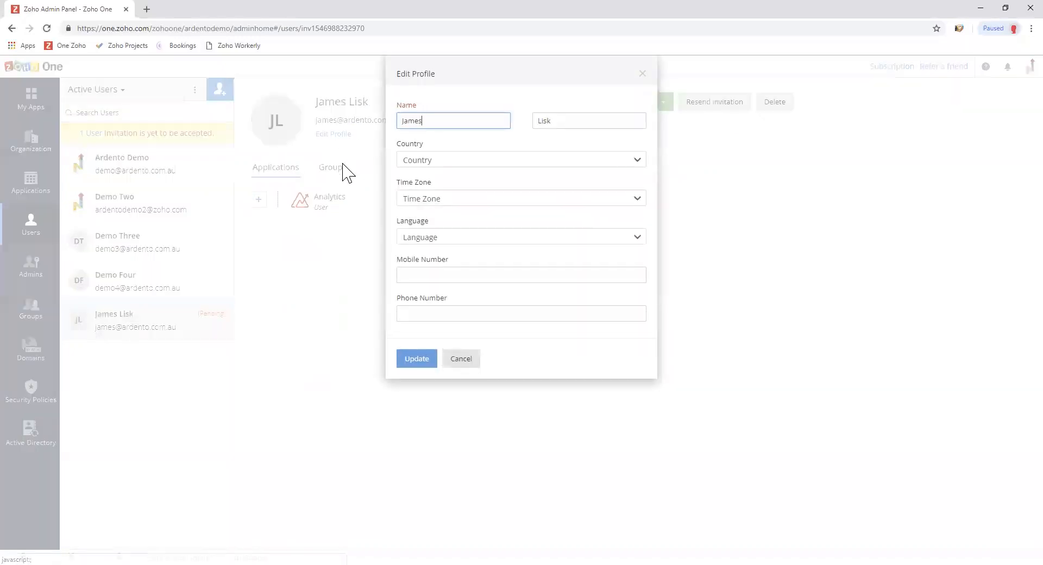
{"action": "left_click", "coordinate": [446, 202]}
{"action": "left_click", "coordinate": [467, 195]}
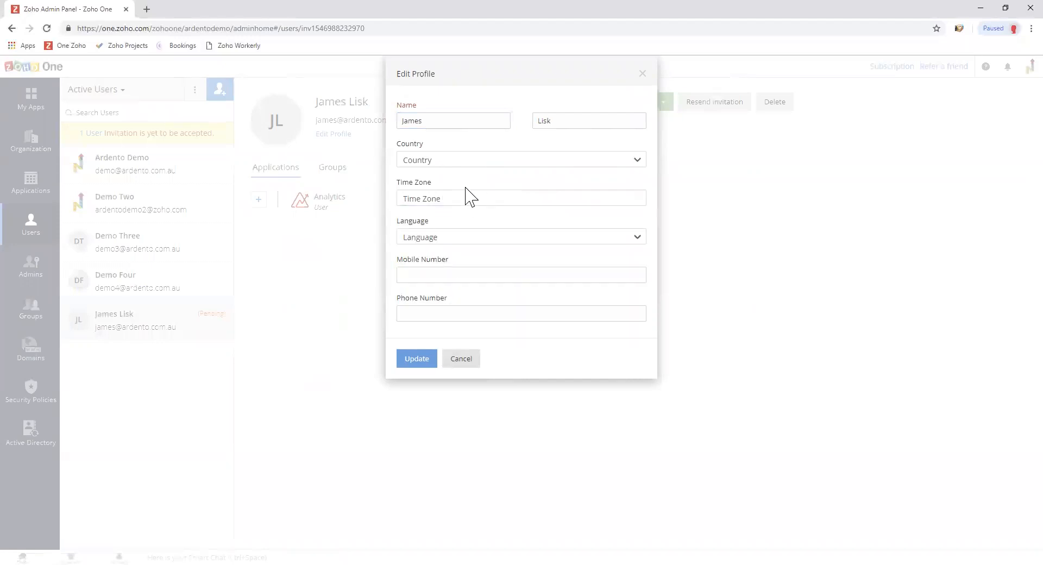
{"action": "left_click", "coordinate": [442, 273]}
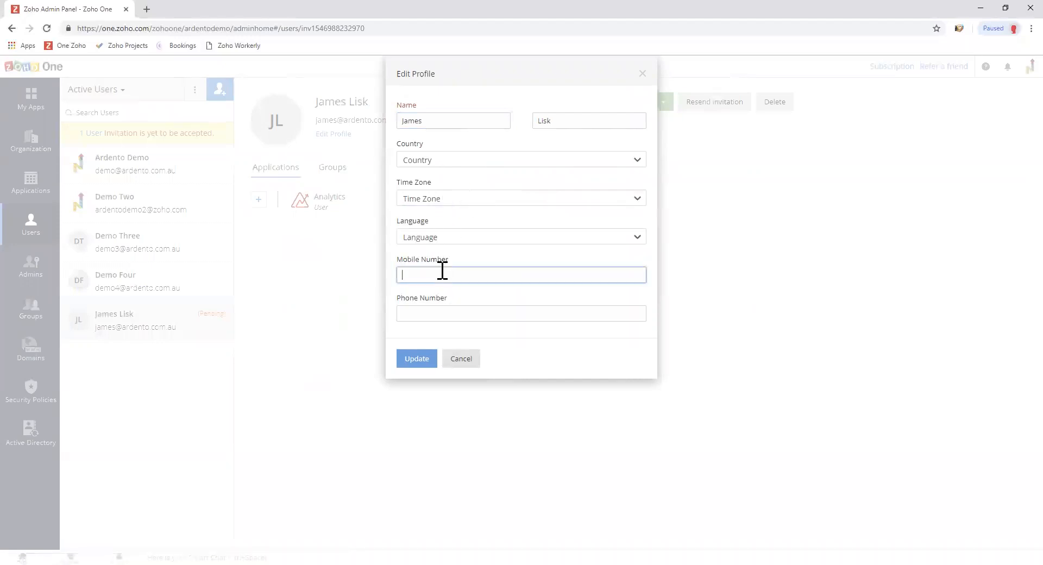
{"action": "left_click", "coordinate": [434, 312]}
{"action": "left_click", "coordinate": [459, 360]}
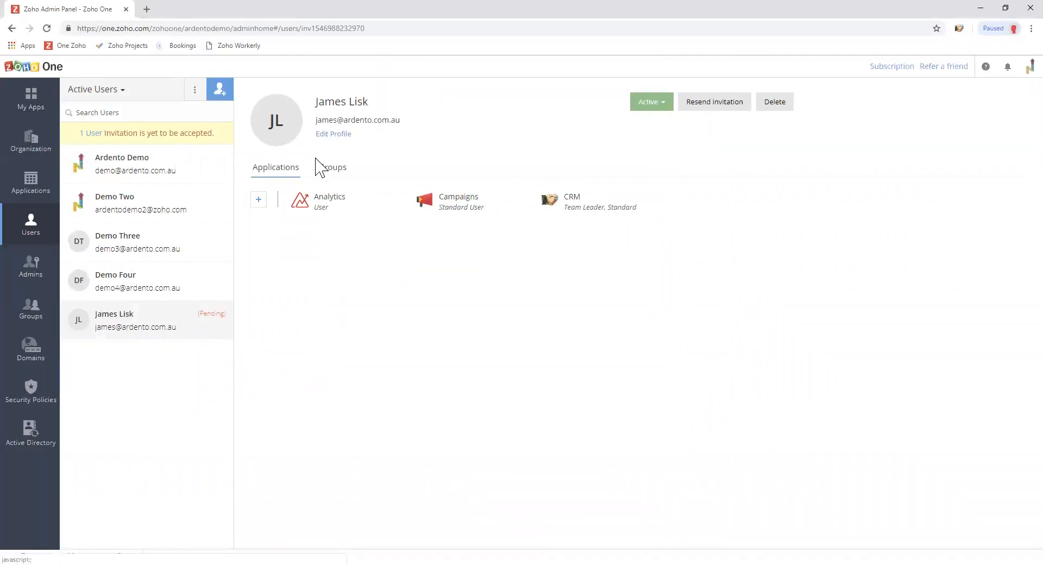
{"action": "left_click", "coordinate": [332, 170]}
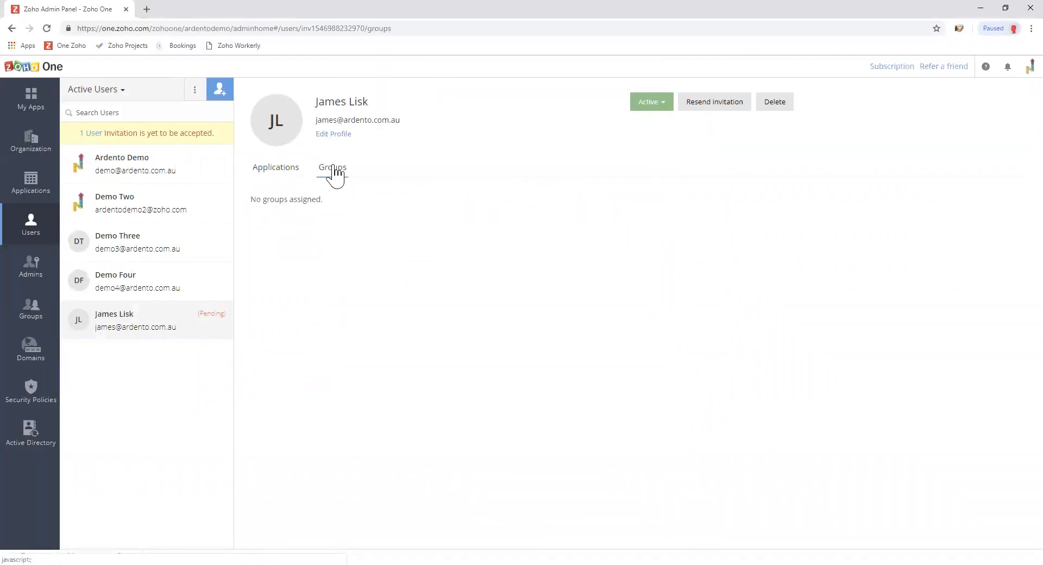
{"action": "left_click", "coordinate": [282, 181]}
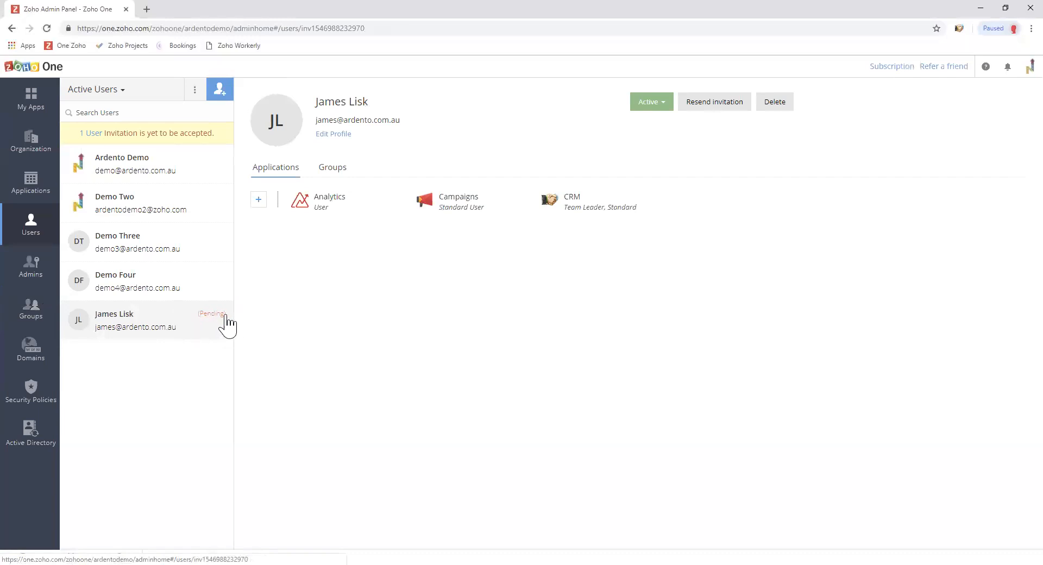
{"action": "left_click", "coordinate": [160, 285]}
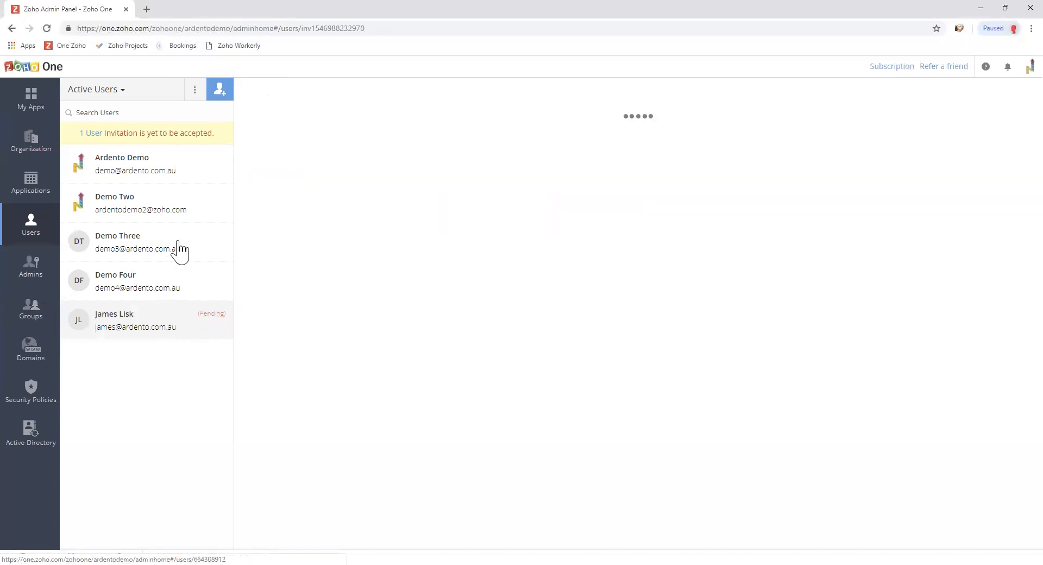